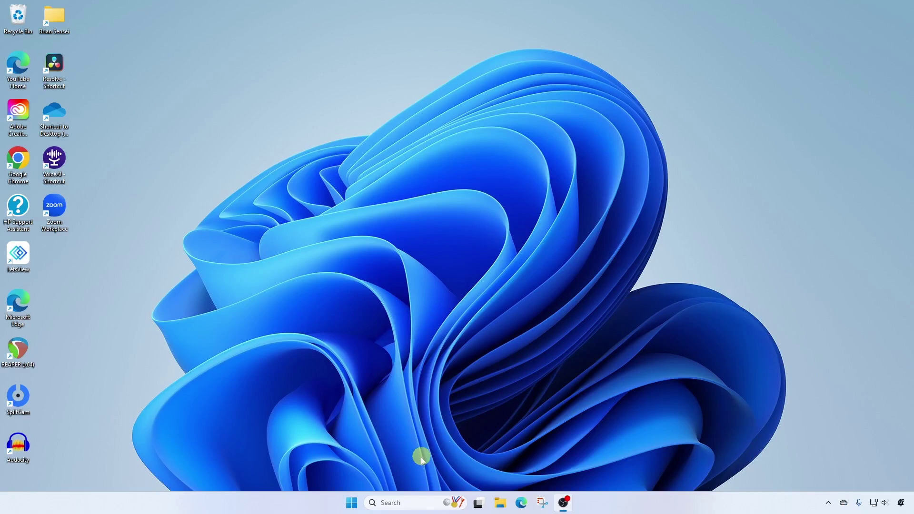
Search Windows for 'clock' and launch the Clock app from the results
click(408, 498)
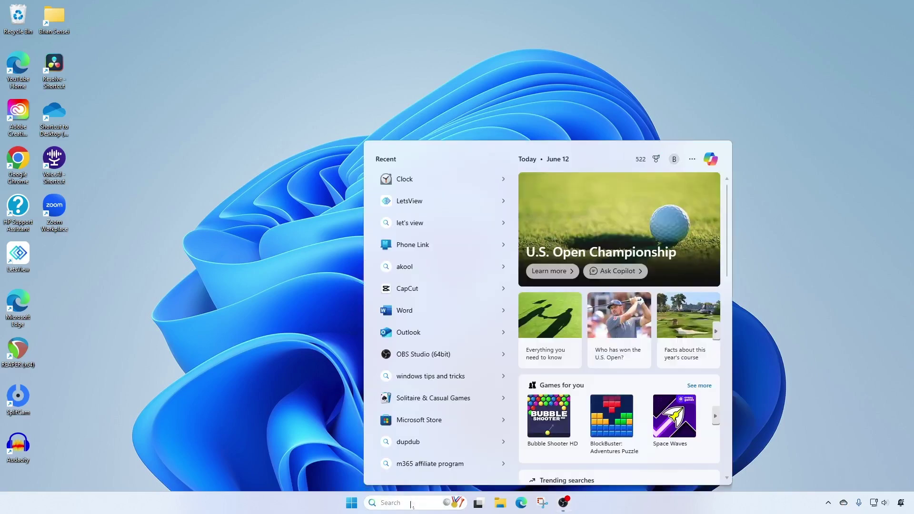
text(clock)
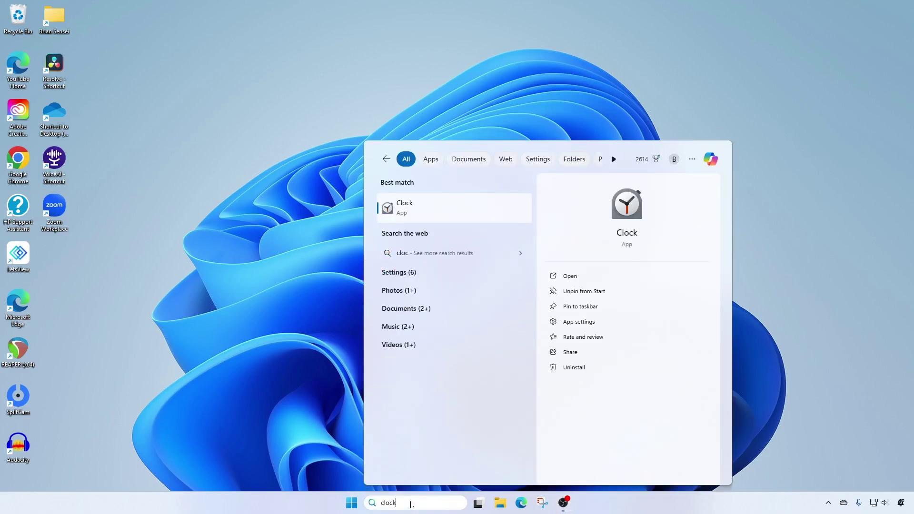
click(422, 213)
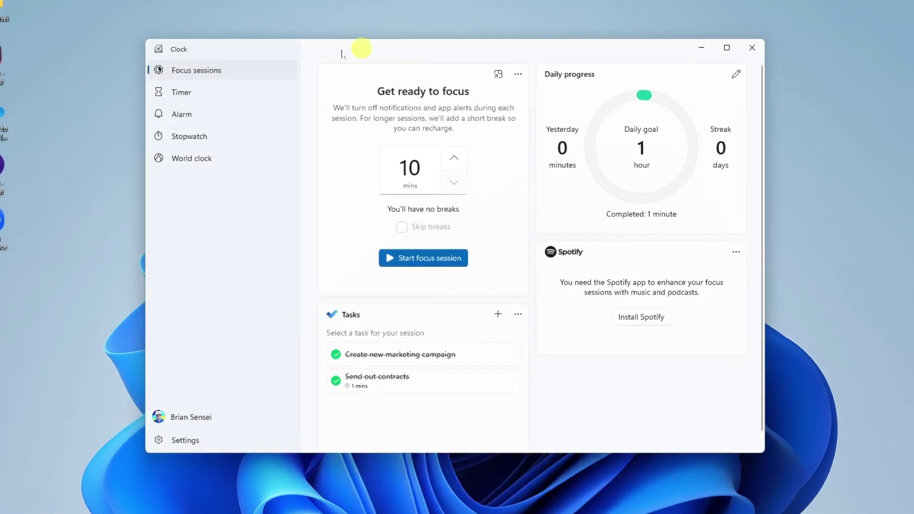
Open the 1 min timer's settings, nudge minutes to 2 and back to 1, and save
click(219, 95)
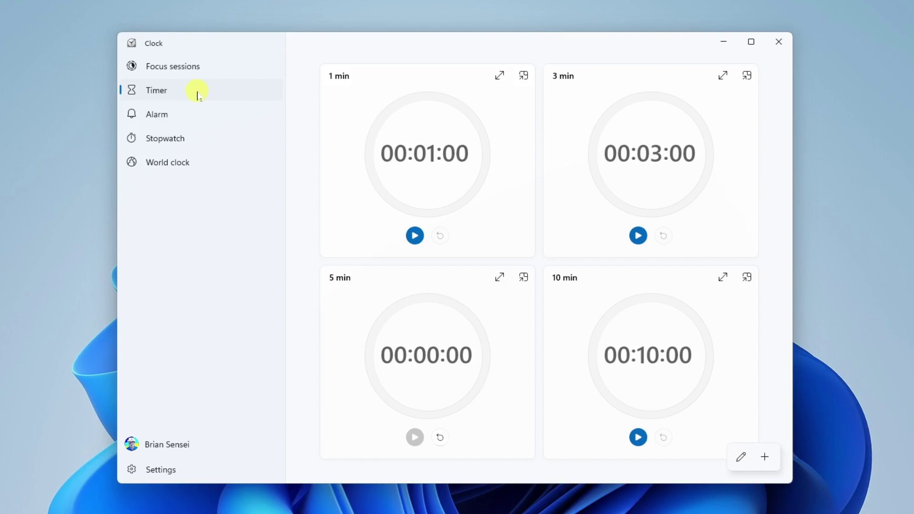
click(204, 93)
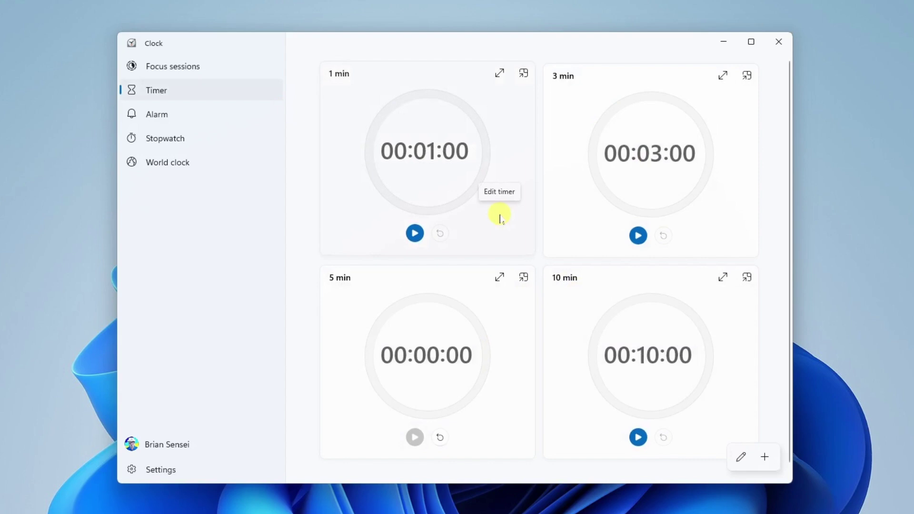
click(435, 180)
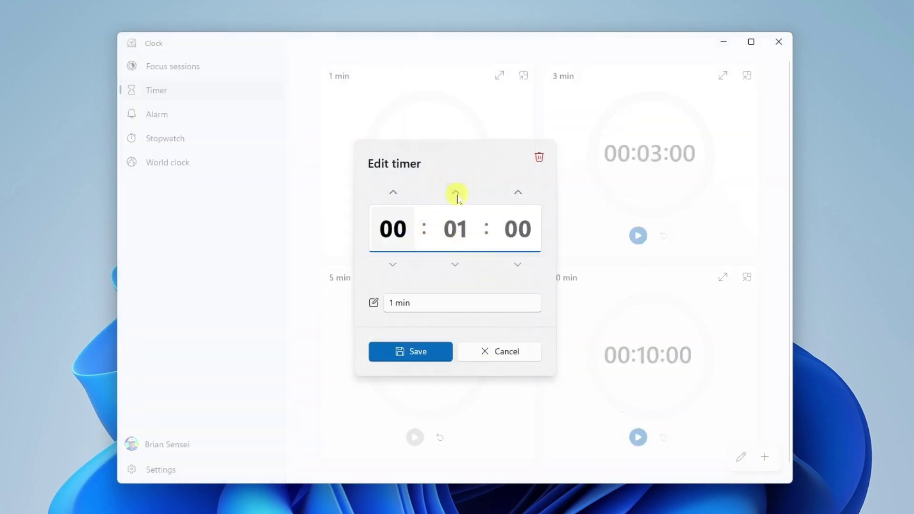
click(456, 194)
click(455, 265)
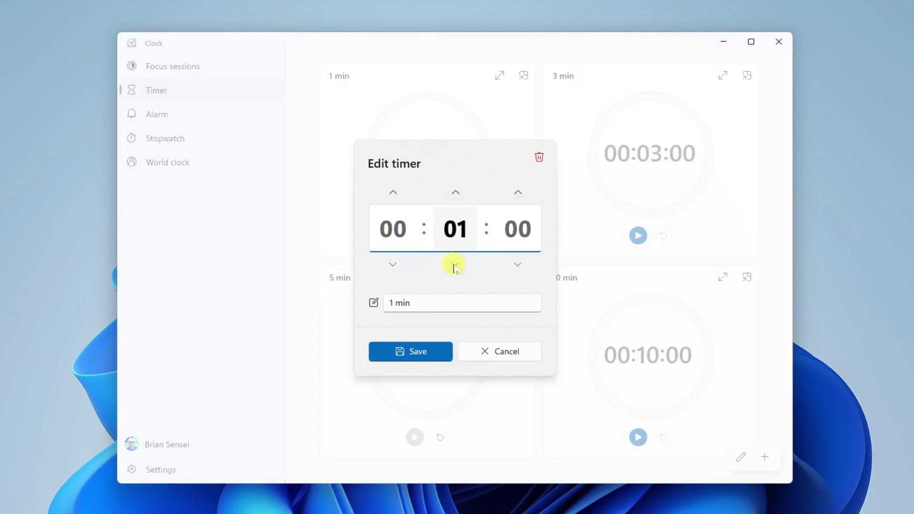
click(428, 351)
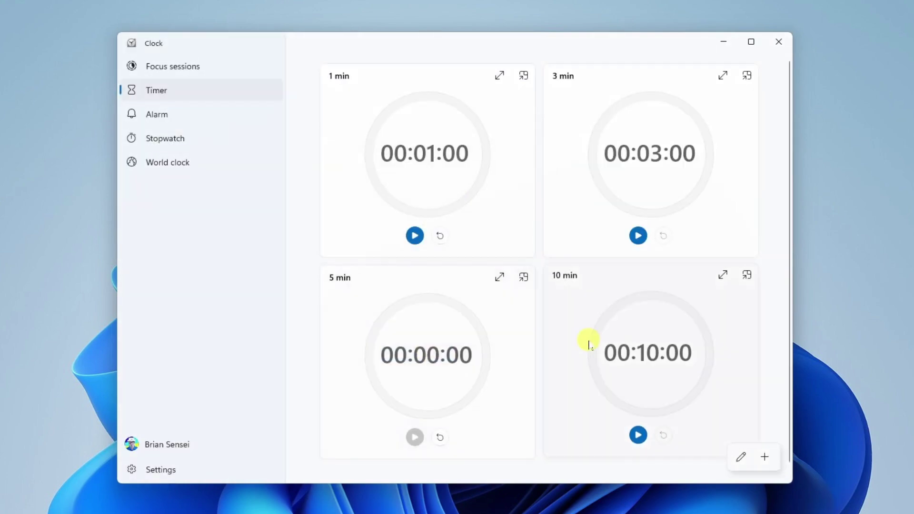
Add a new 12-minute timer named '12 min.' and save it
click(765, 458)
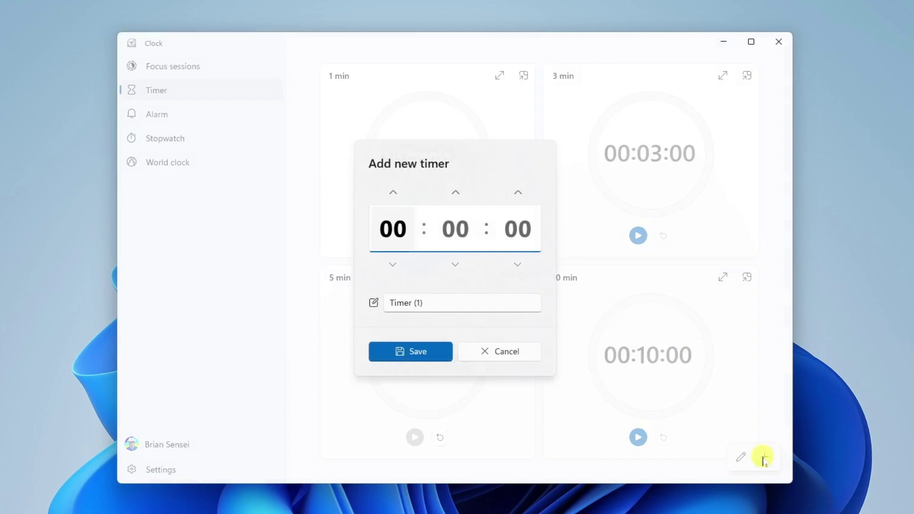
click(454, 220)
text(12)
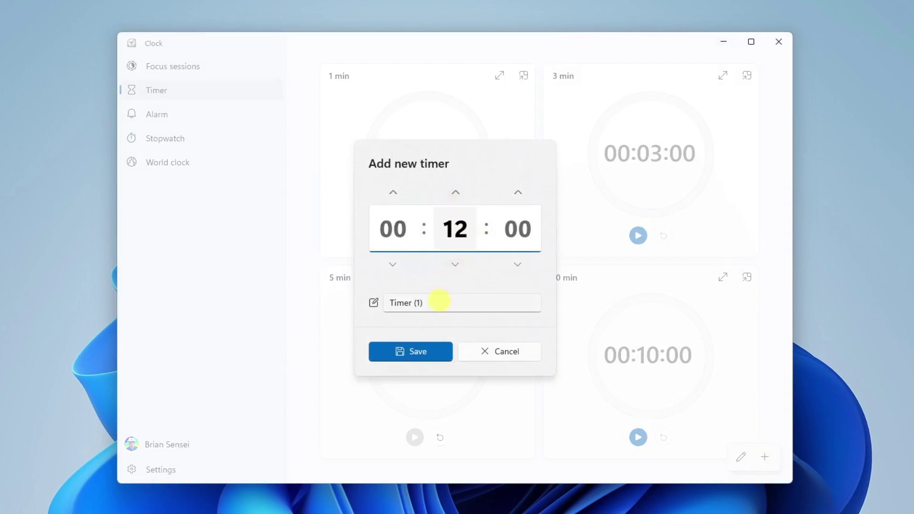
click(439, 301)
text(12 min.)
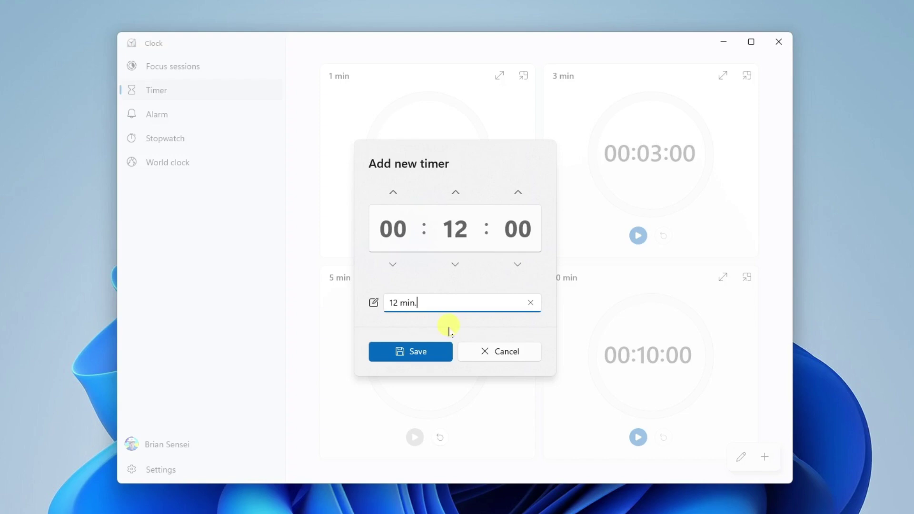
click(422, 351)
Start the 1 min timer counting down
scroll(347, 365, down, 4)
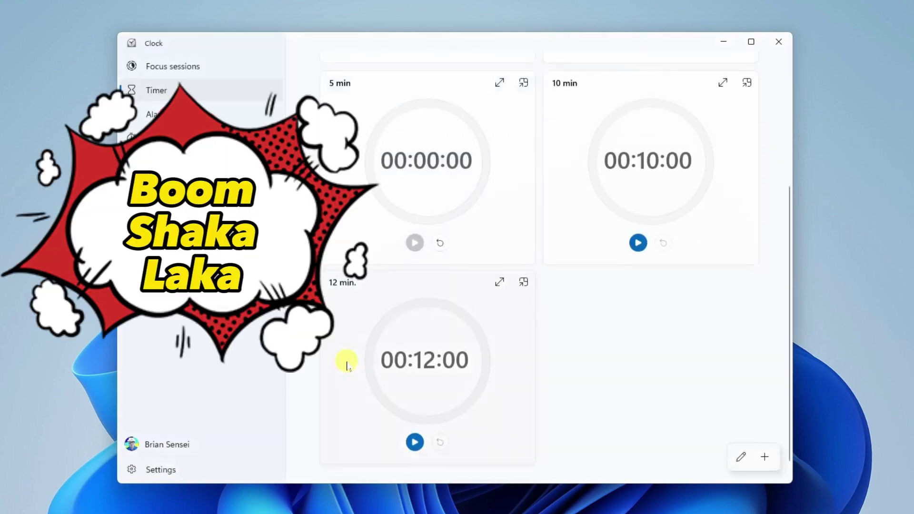
scroll(555, 335, up, 4)
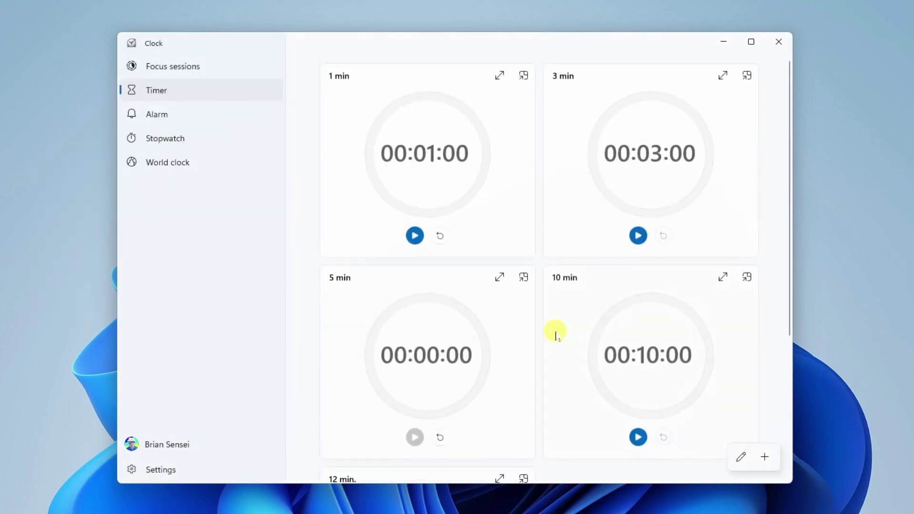
click(415, 234)
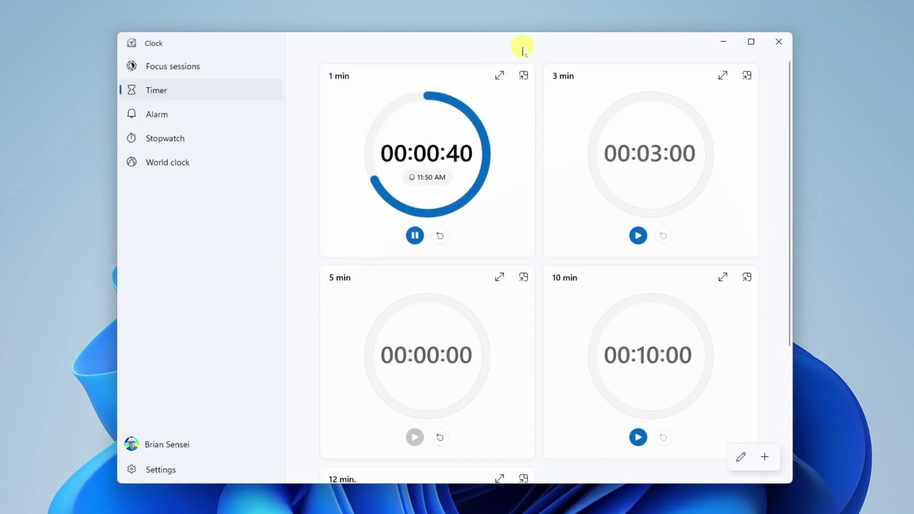
Expand the running 1 min timer, shrink and move the Clock window, then restore the timer list
click(500, 75)
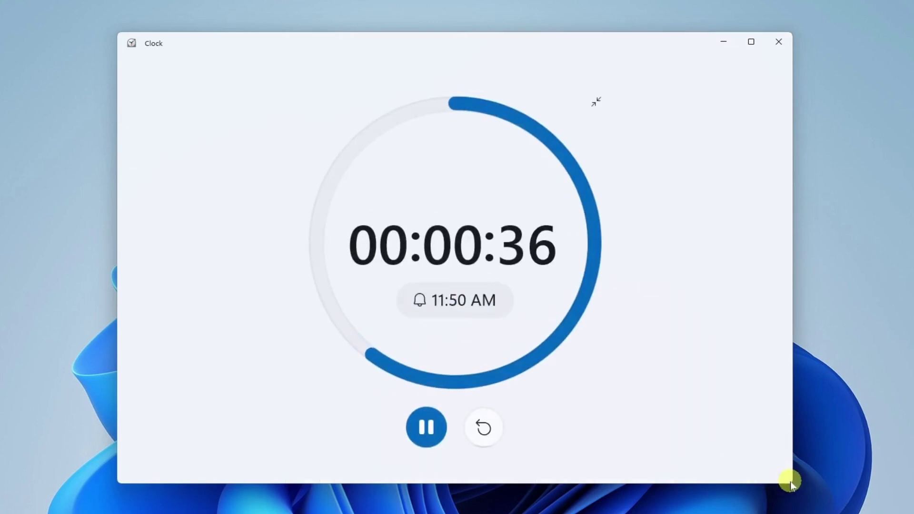
mouse_move(792, 483)
mouse_down()
mouse_move(641, 425)
mouse_move(520, 358)
mouse_move(461, 307)
mouse_move(624, 372)
mouse_move(706, 445)
mouse_move(795, 466)
mouse_up()
drag(439, 44, 457, 18)
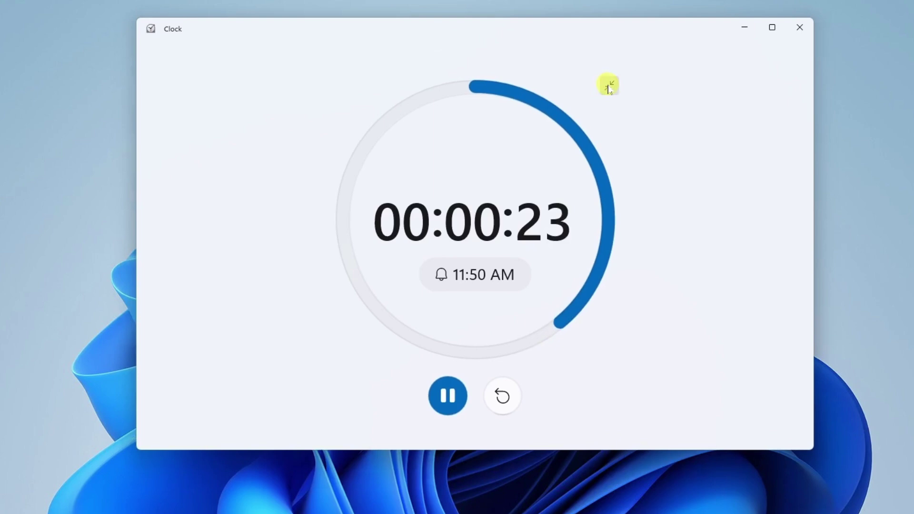
click(610, 87)
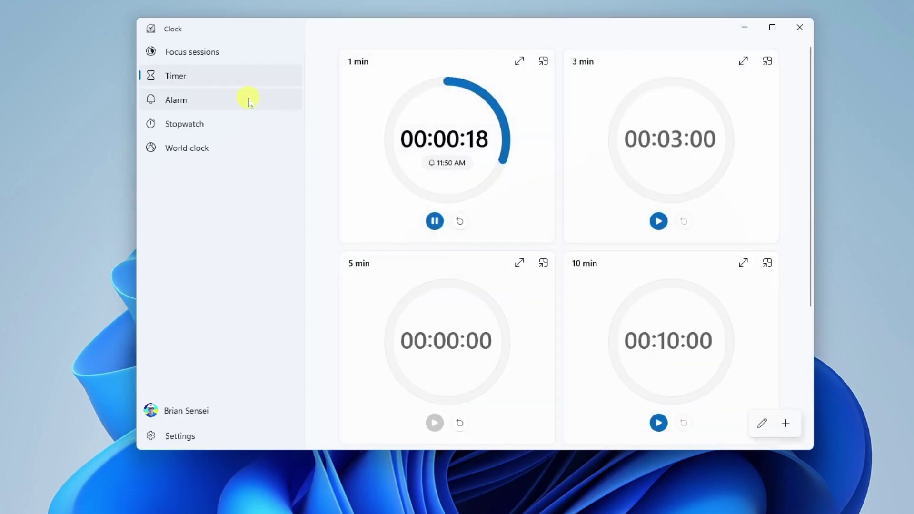
On the Alarm page, switch on the 7:00 AM Good morning alarm, then delete it
click(235, 101)
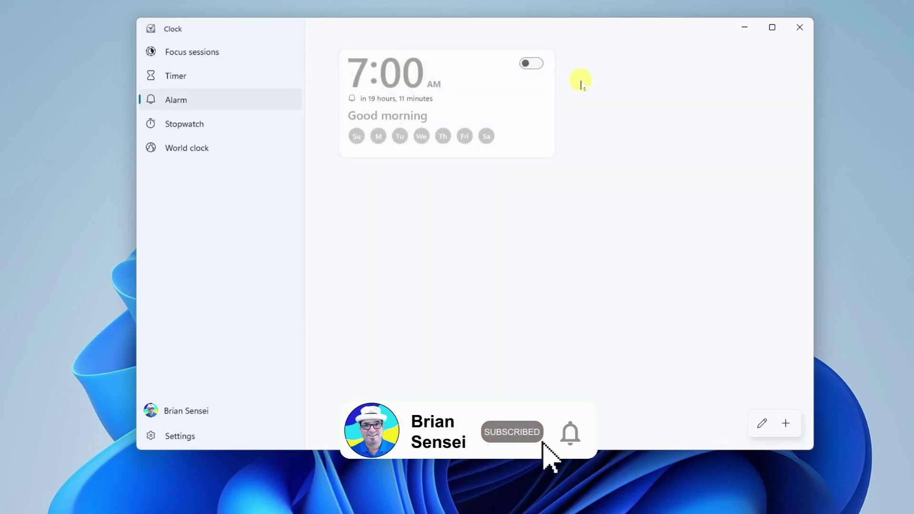
click(532, 63)
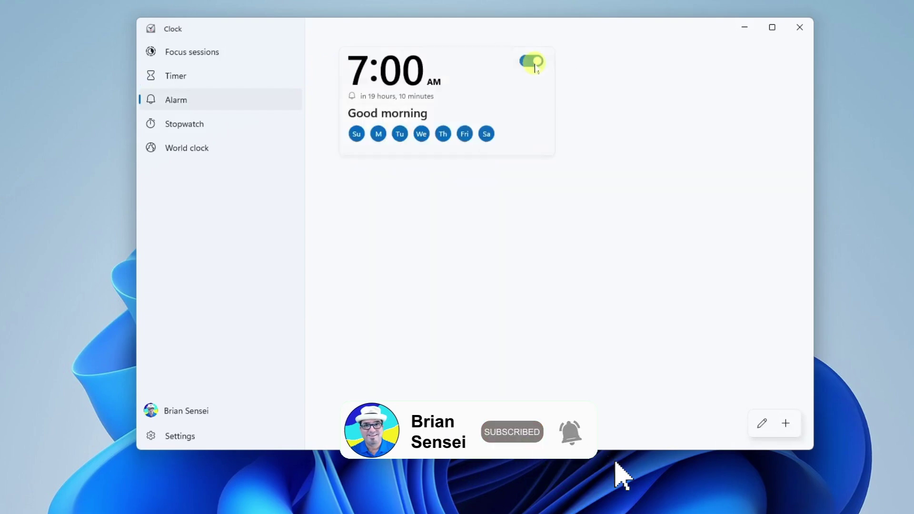
click(387, 81)
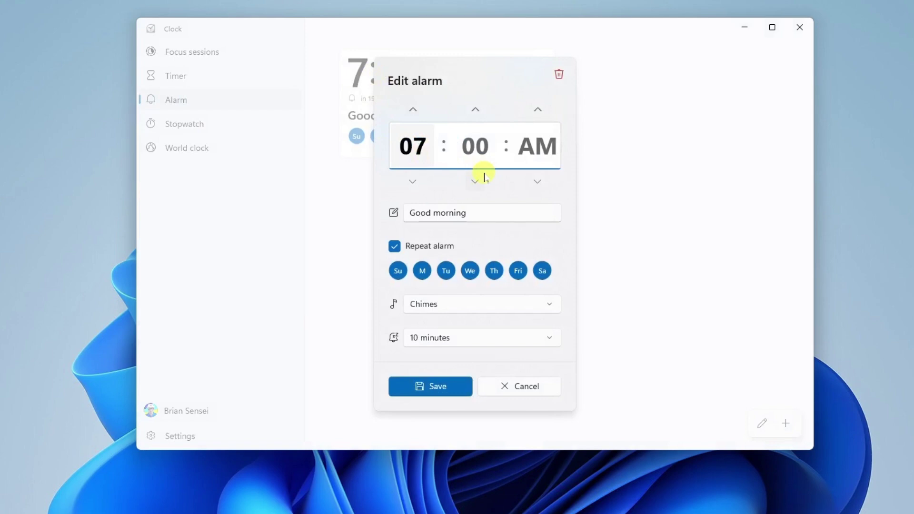
click(559, 74)
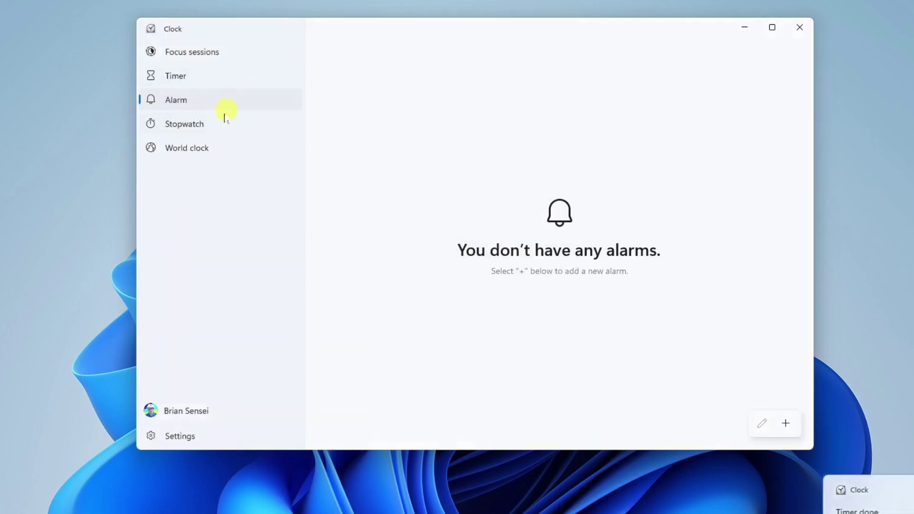
Dismiss the Timer done notice, then run the stopwatch and pause it at 00:00:08.20
click(213, 127)
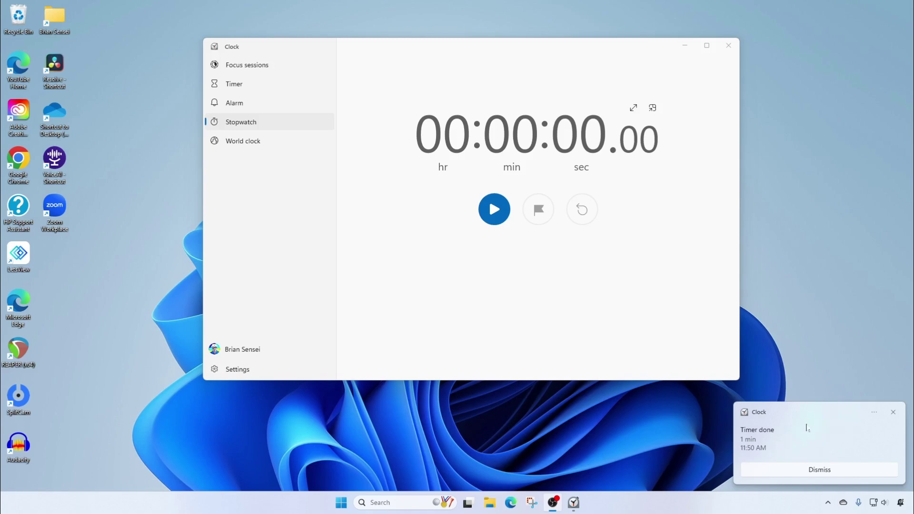
click(894, 412)
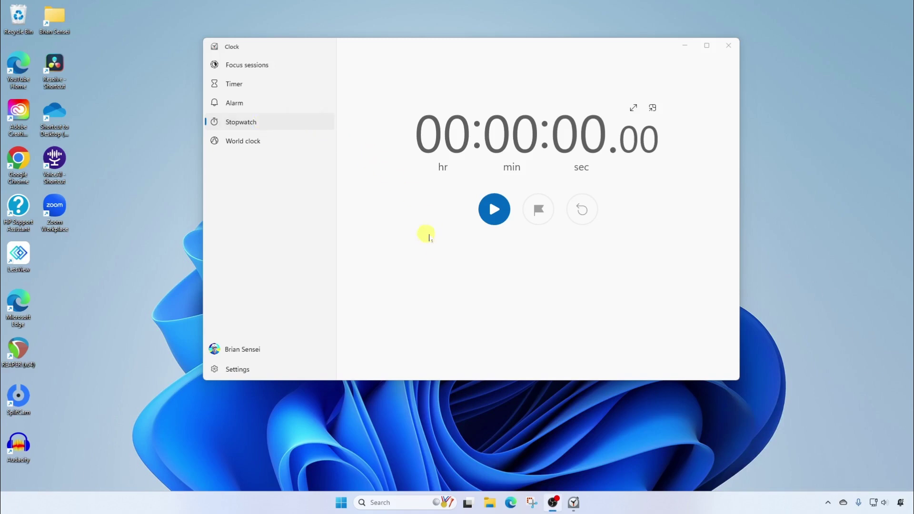
click(493, 210)
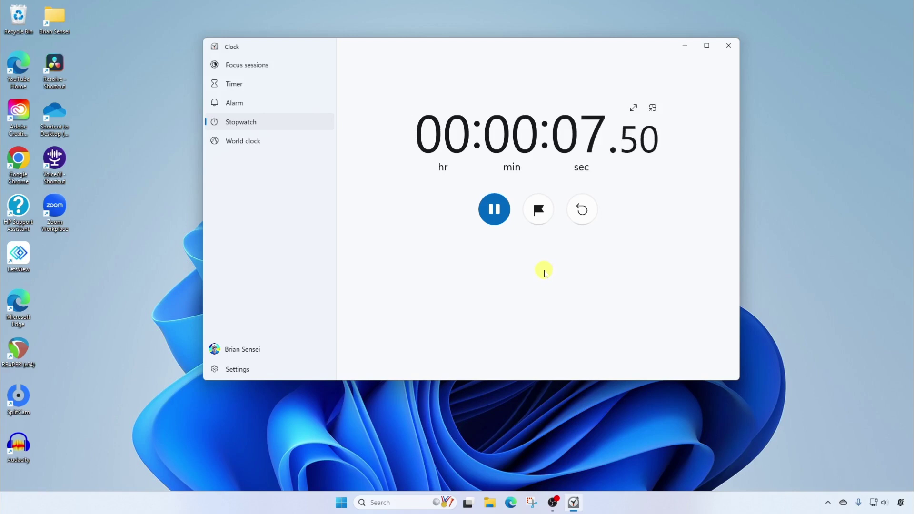
click(495, 214)
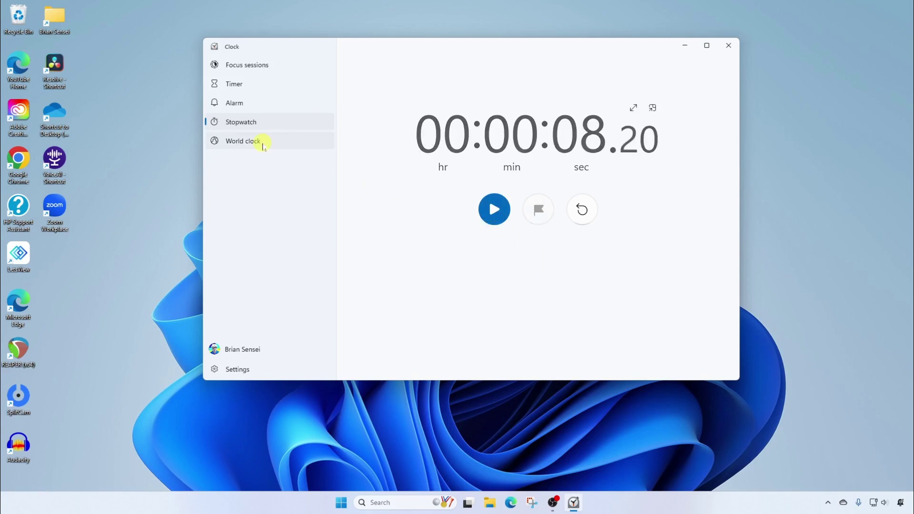
Add Tokyo, Japan to the World clock
click(263, 147)
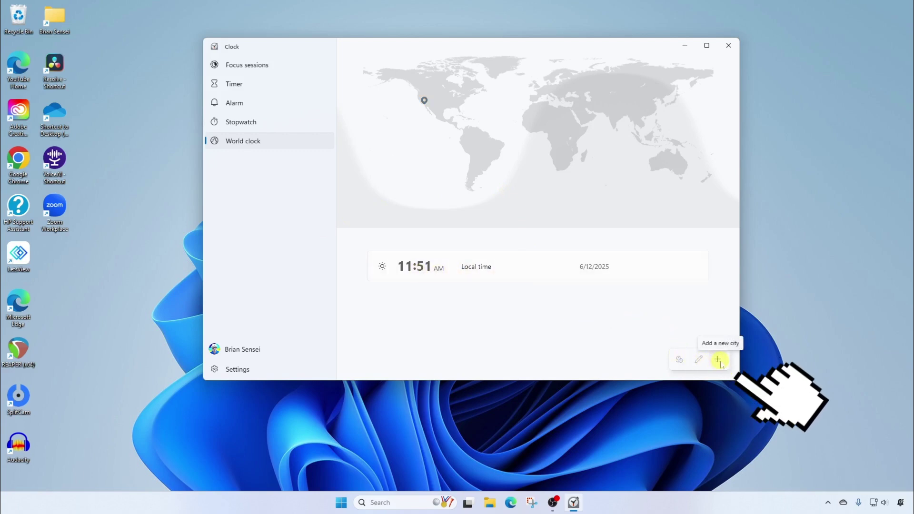
click(718, 360)
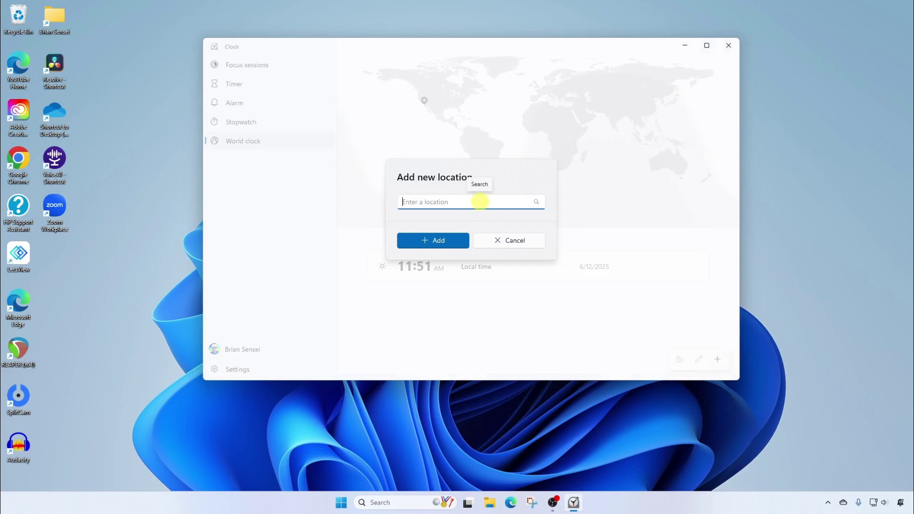
text(tokyo)
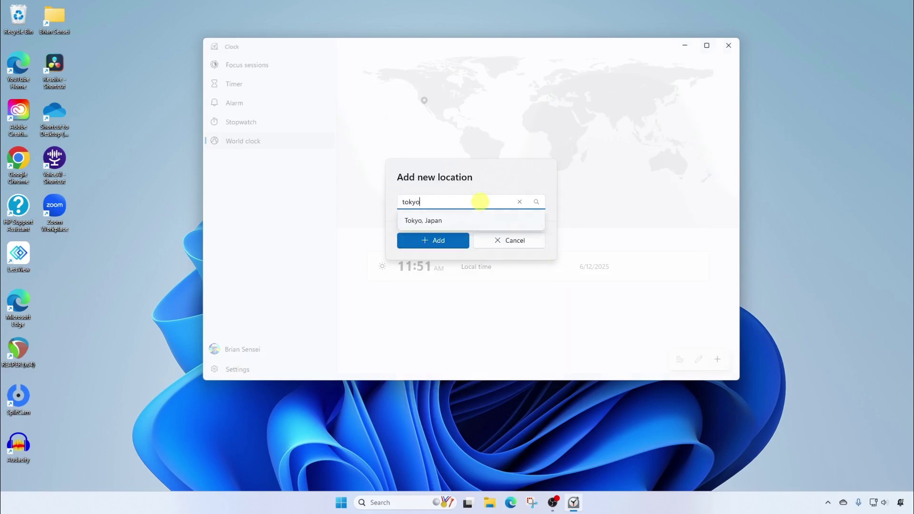
click(447, 220)
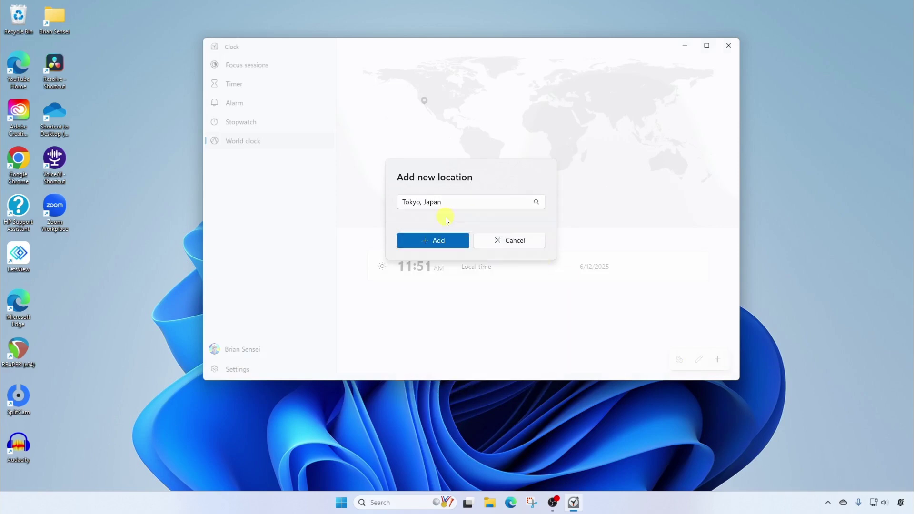
click(425, 240)
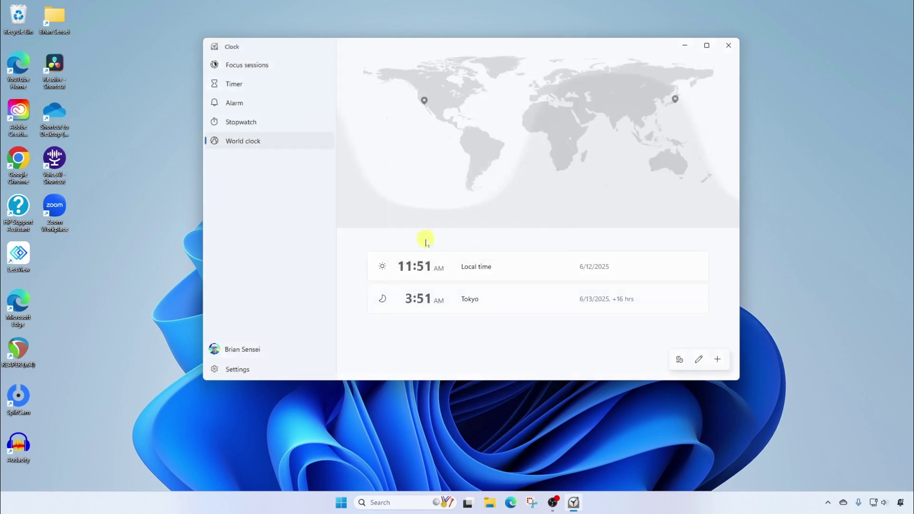
Add Belmopan, Belize to the World clock
click(717, 360)
text(belize)
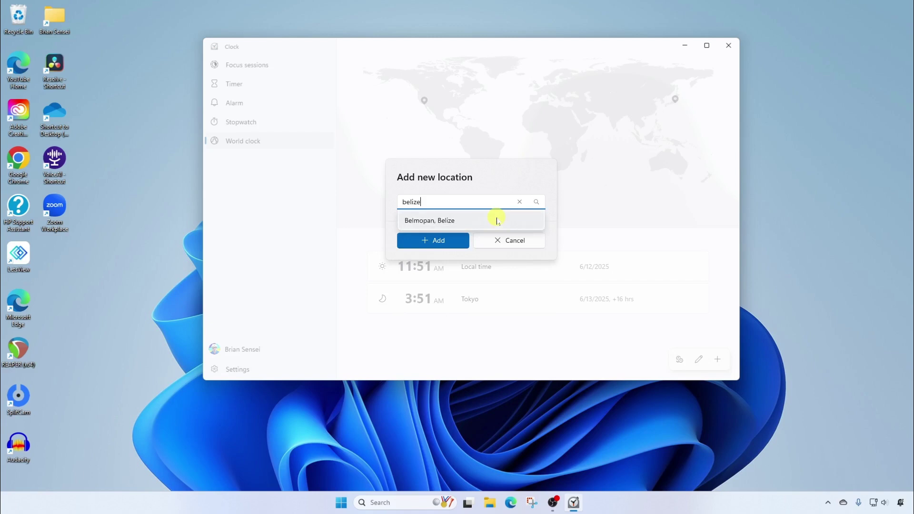
click(468, 220)
click(443, 241)
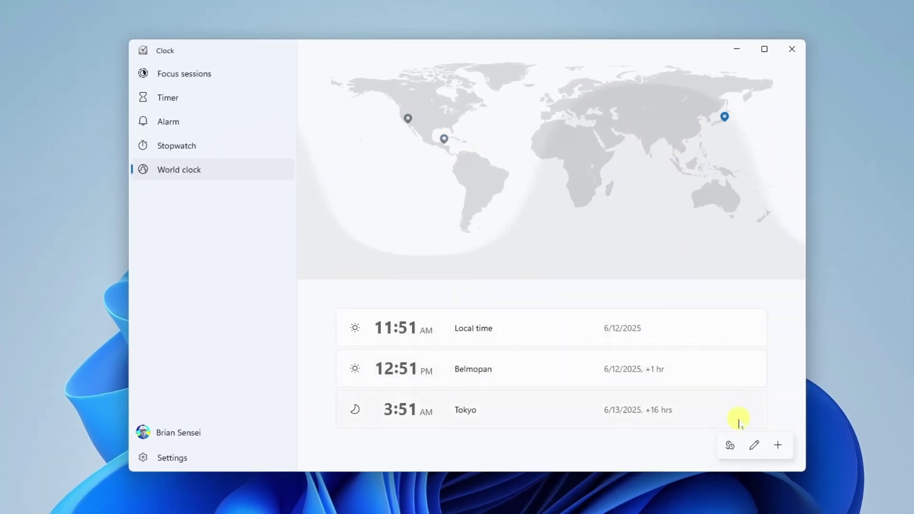
Compare Local time, Belmopan and Tokyo on hourly timelines
click(731, 446)
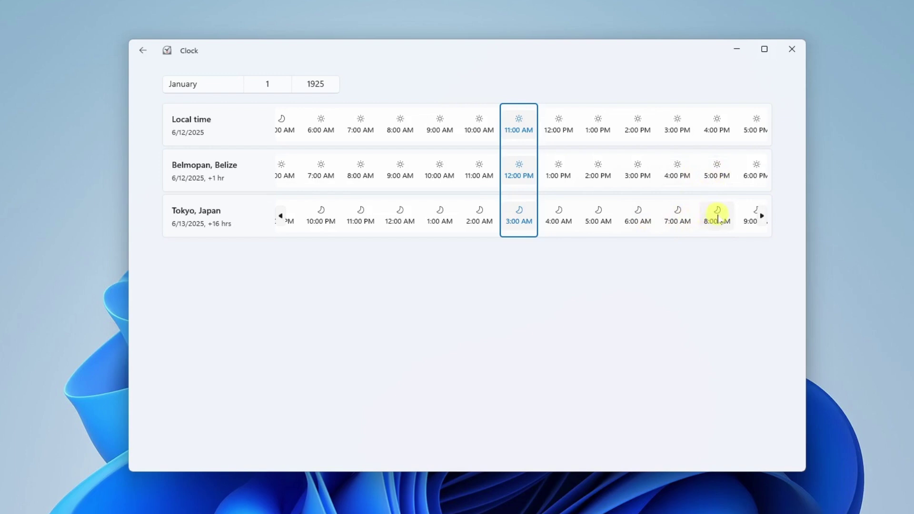
Set the focus session length to 60 minutes, trying 20 first, with Skip breaks left off
click(144, 51)
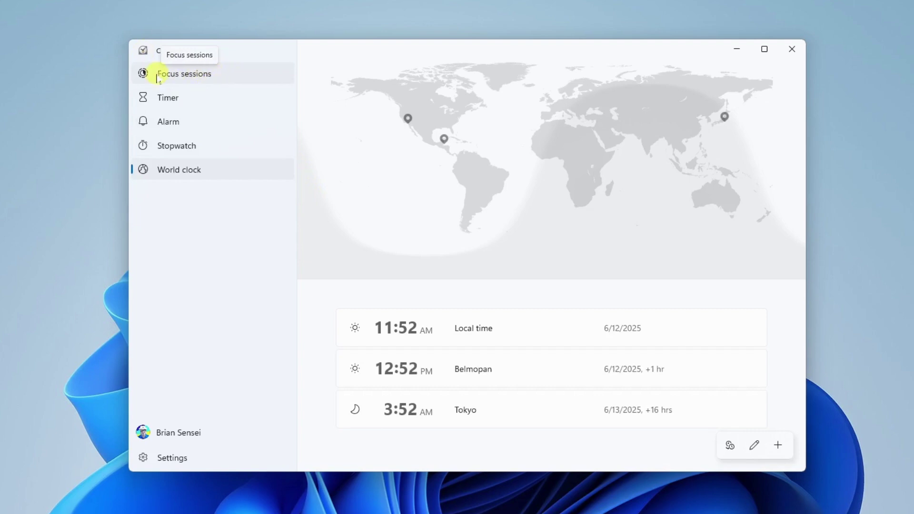
click(232, 79)
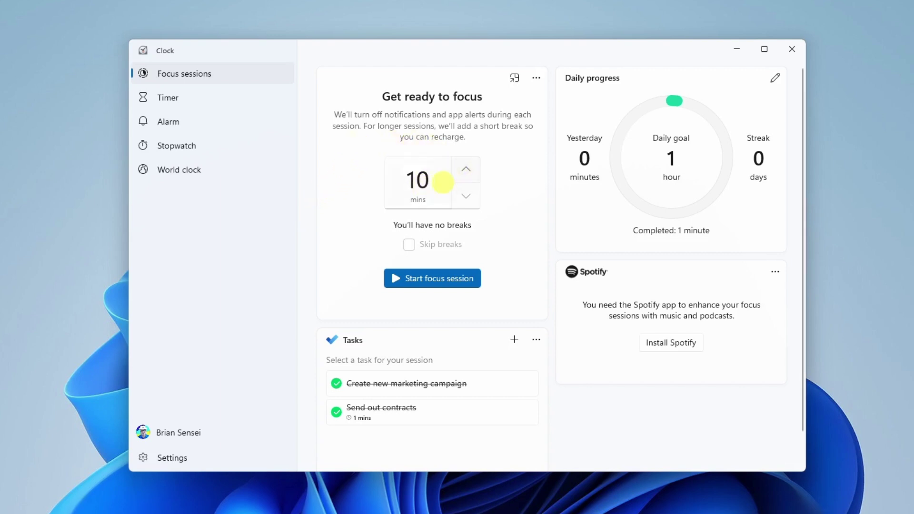
click(437, 181)
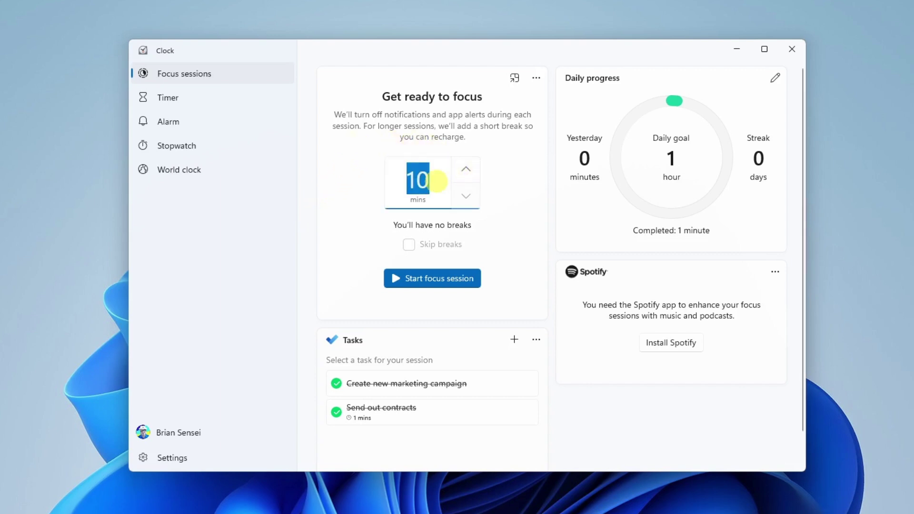
text(20)
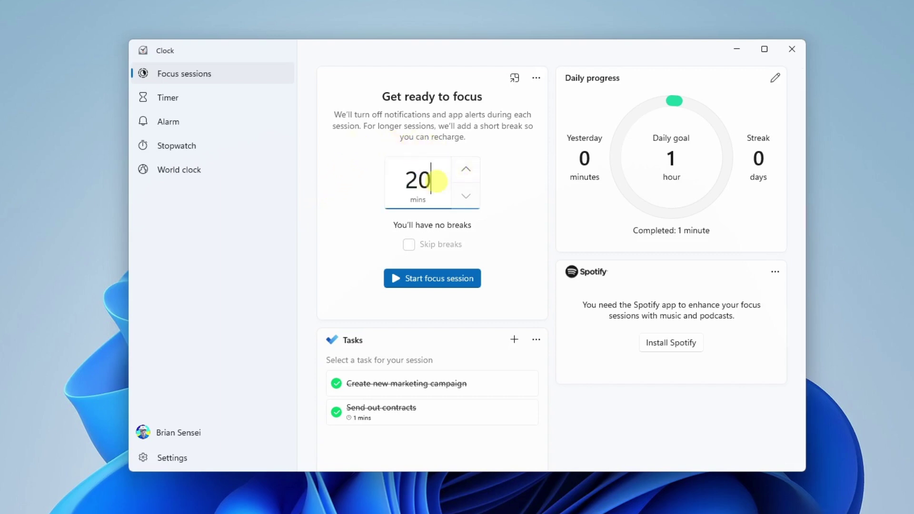
click(343, 191)
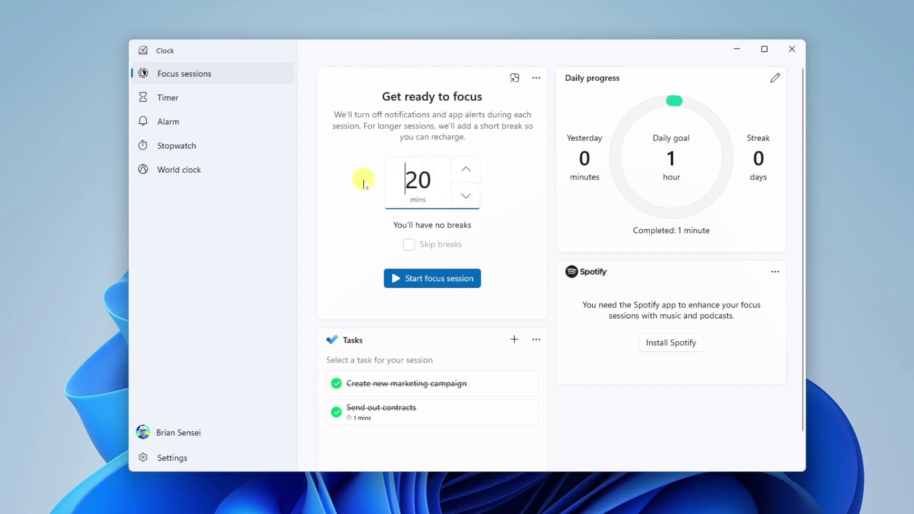
click(422, 180)
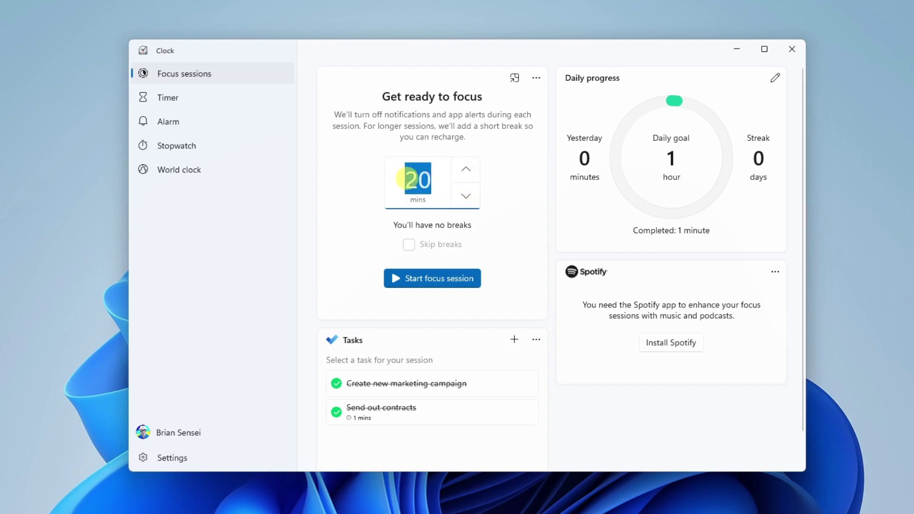
text(60)
click(321, 198)
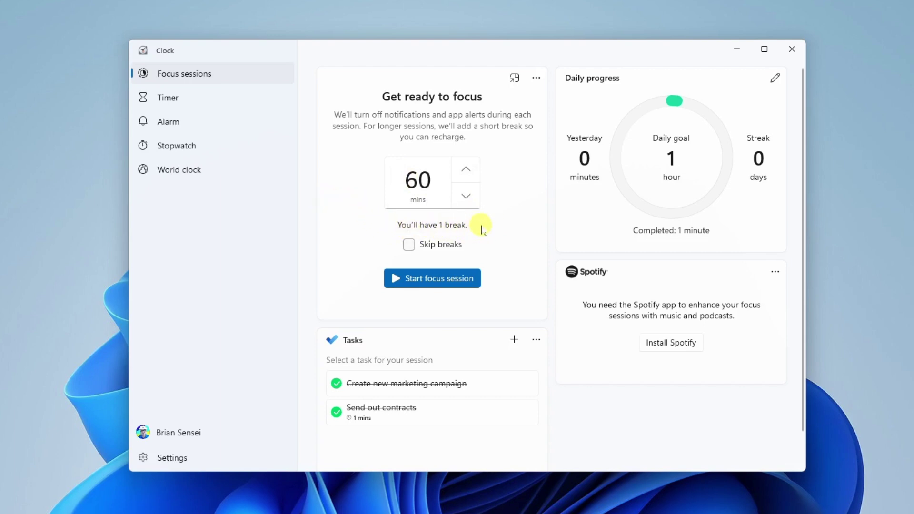
click(408, 245)
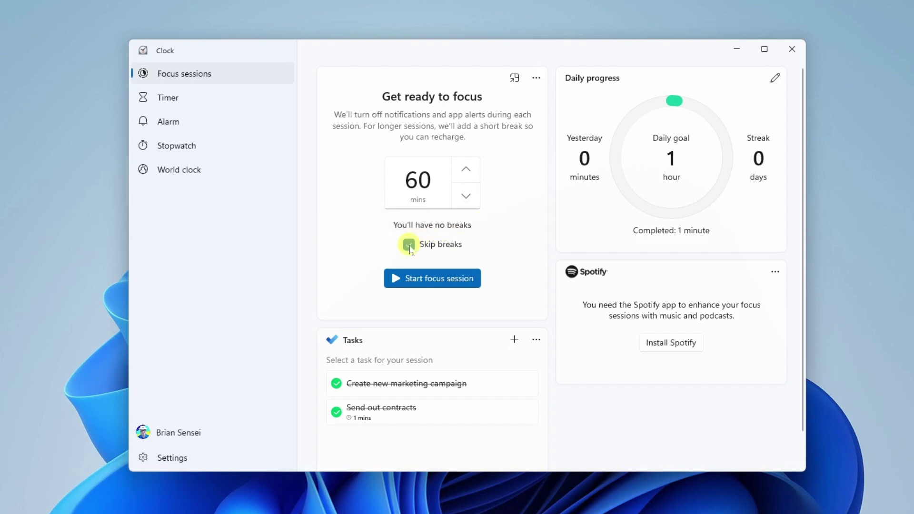
click(409, 246)
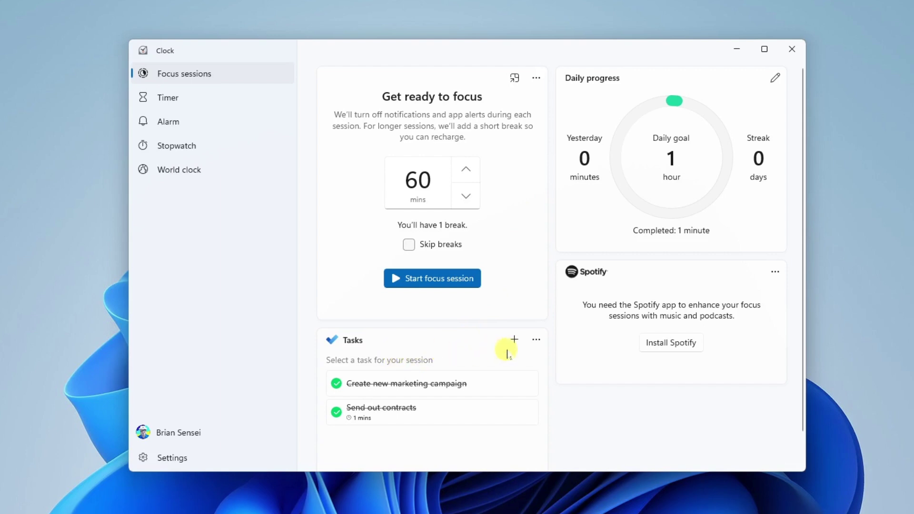
Add the task 'Develop Music curriculum' and select it for the focus session
click(514, 340)
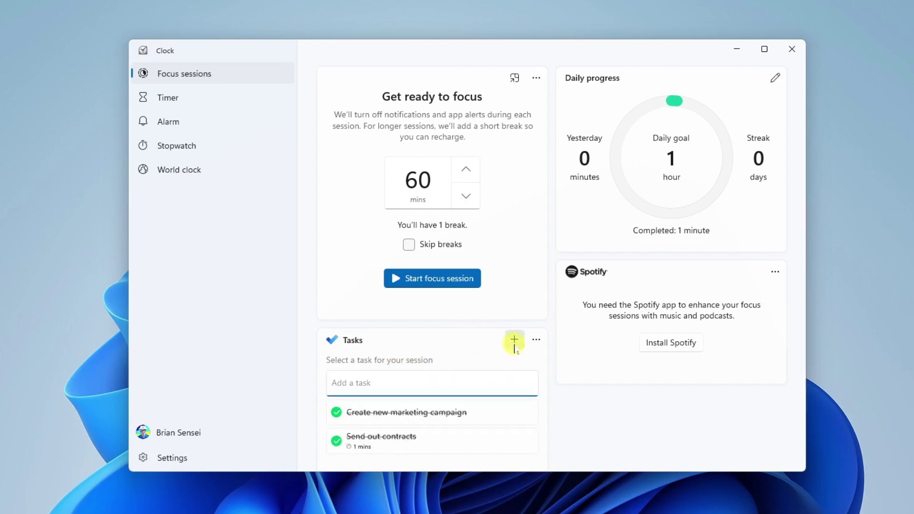
text(Develop Music curriculum)
key(Return)
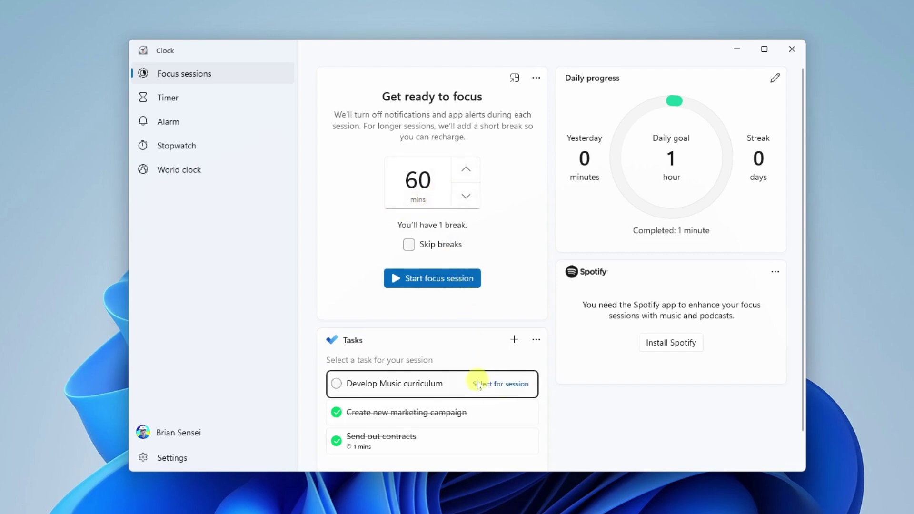
click(498, 387)
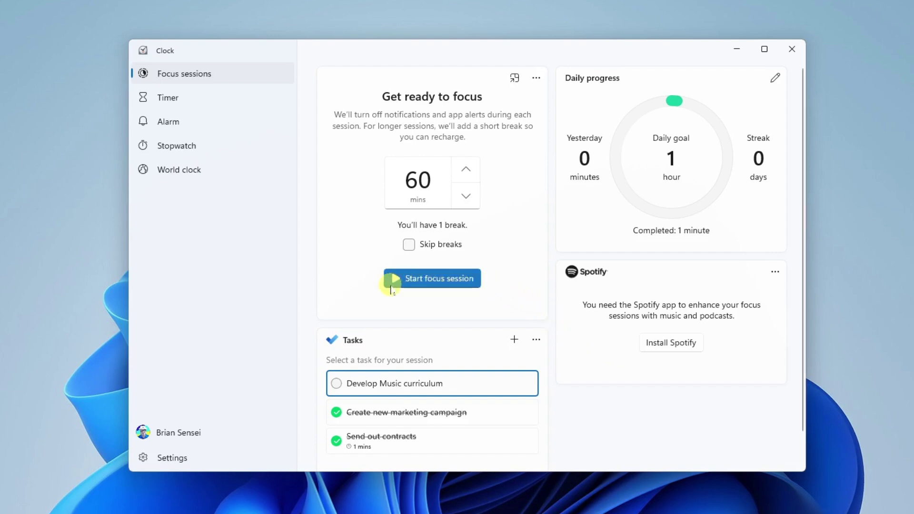
Begin the 60-minute focus session and check off the Develop Music curriculum task
click(454, 285)
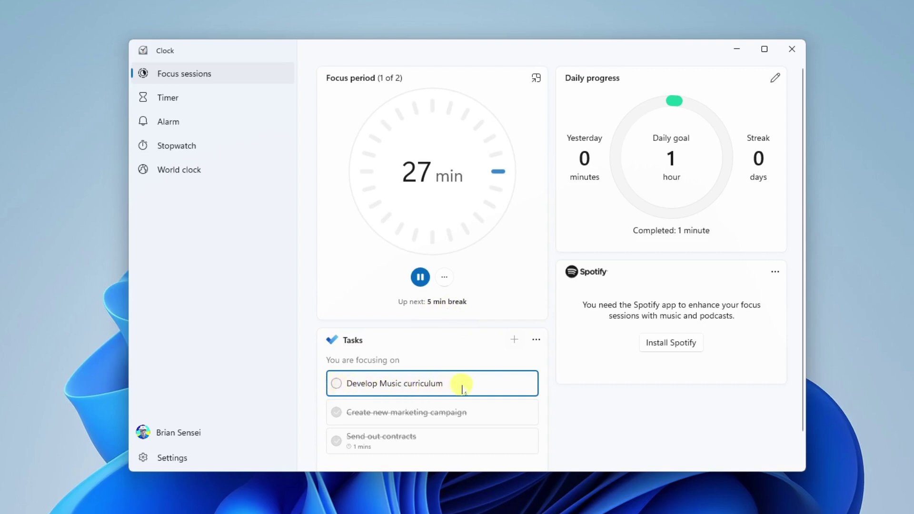
click(337, 384)
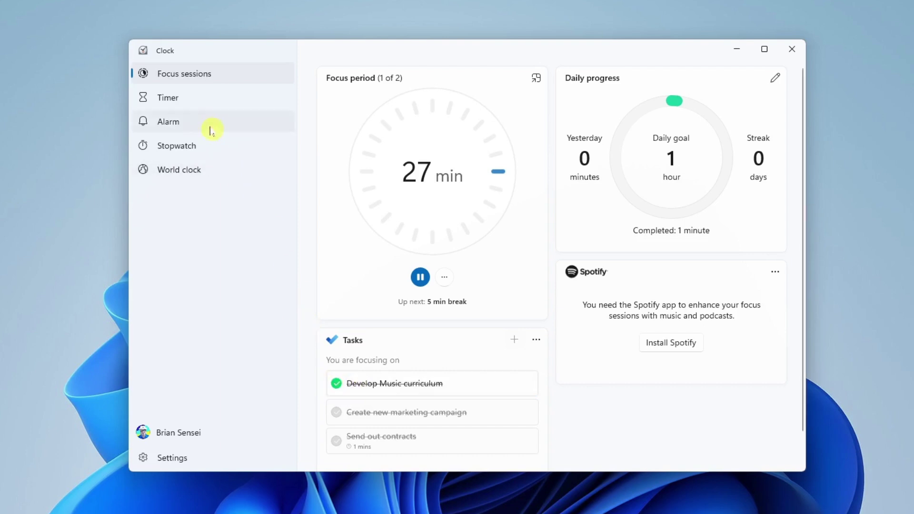
Browse the Timer and Alarm pages, finishing on the Stopwatch paused at 00:00:08.20
click(200, 111)
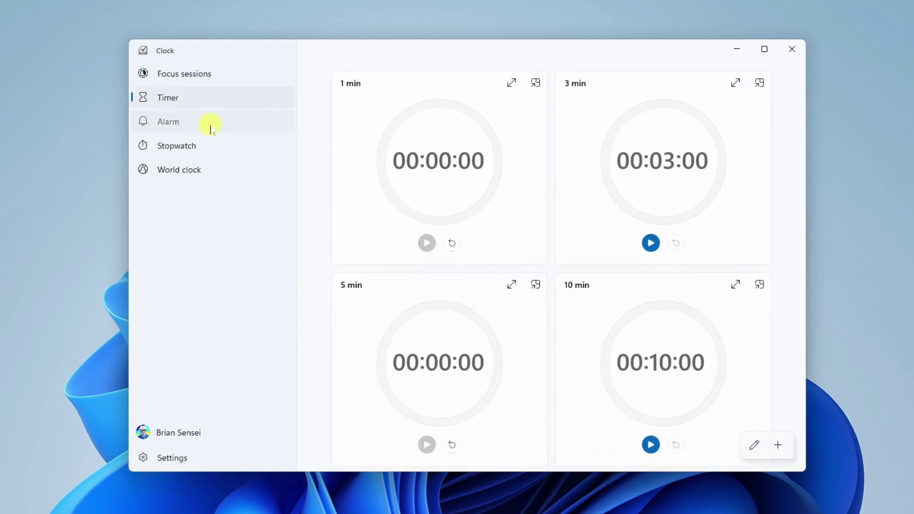
click(211, 128)
click(229, 145)
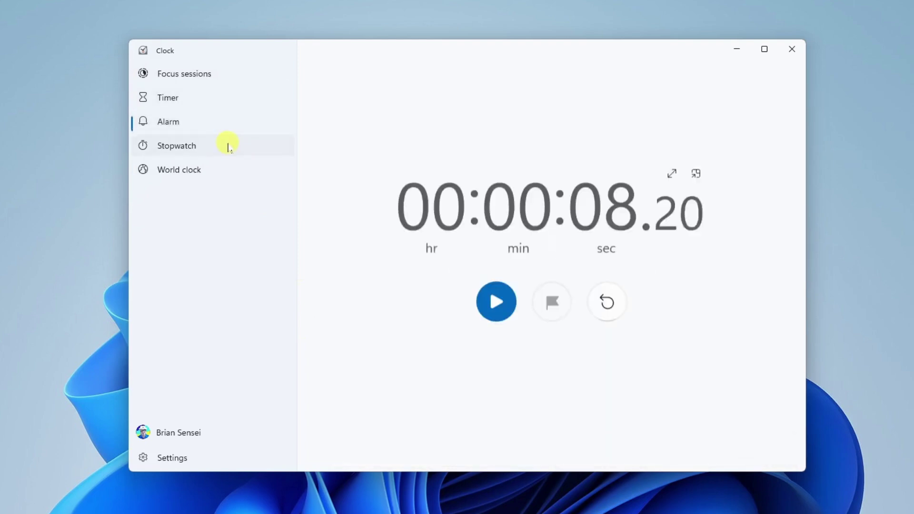